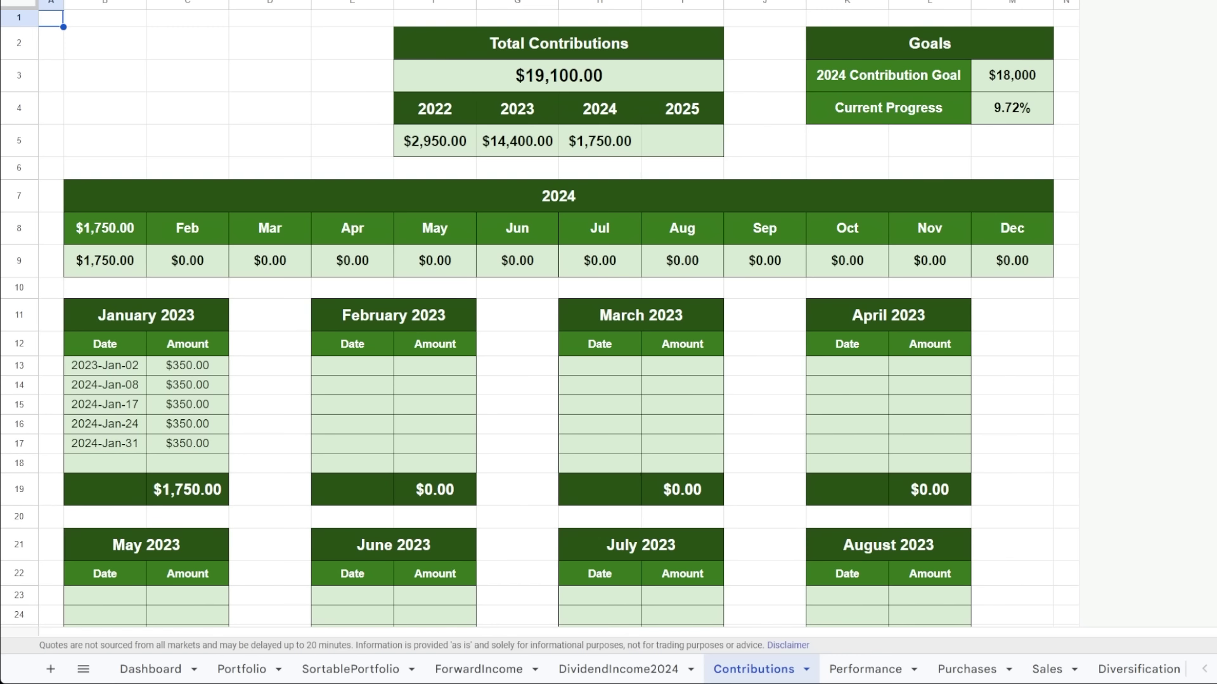
Step: Examine the Contributions sheet: the 2023 monthly deposits, the January 2024 deposits, the 2024 contribution goal and the yearly totals
scroll(557, 316, "down", 15)
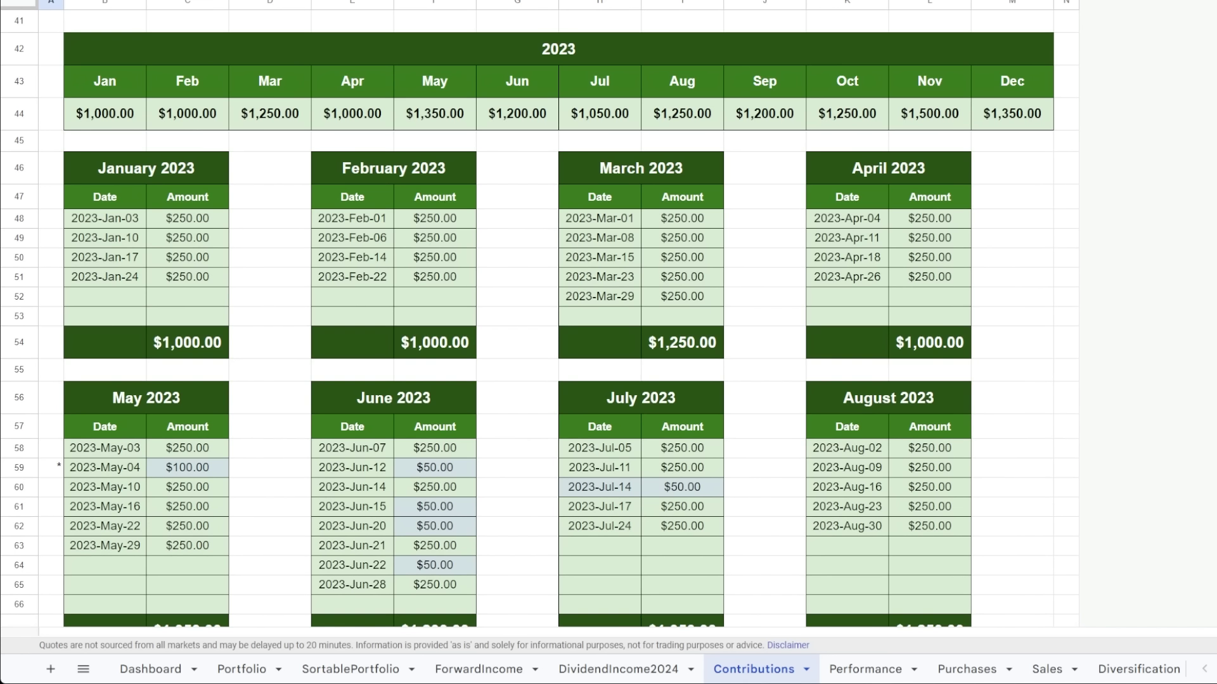
left_click(210, 279)
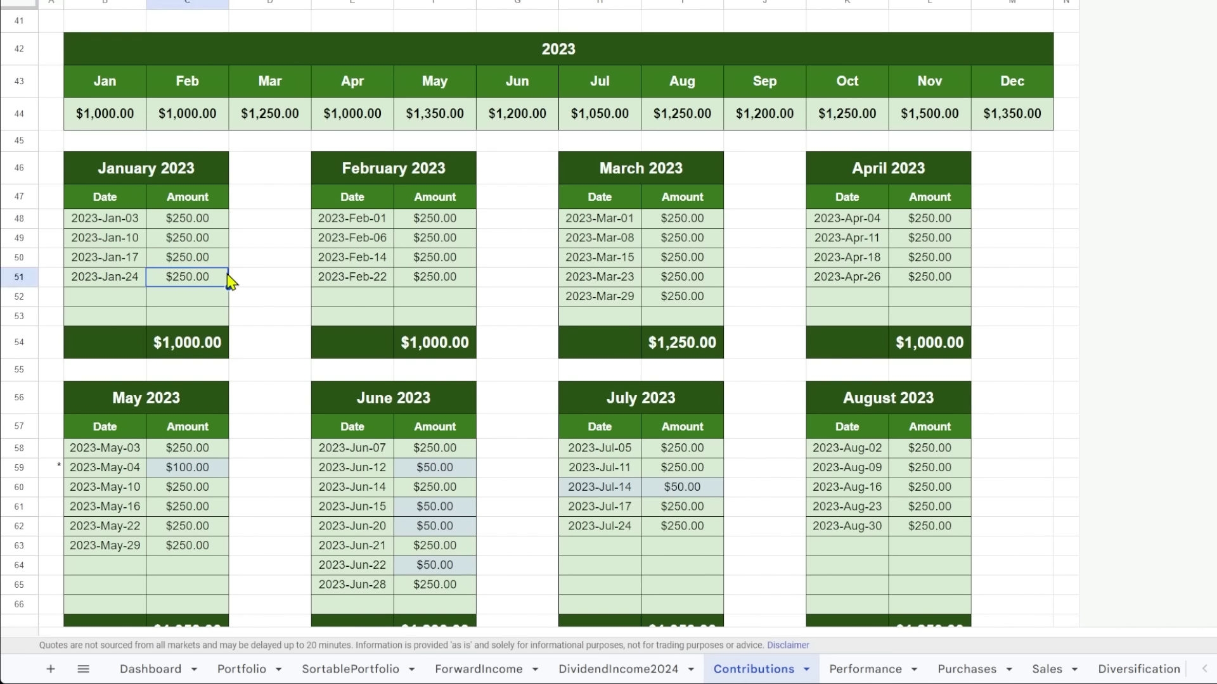
scroll(805, 346, "down", 4)
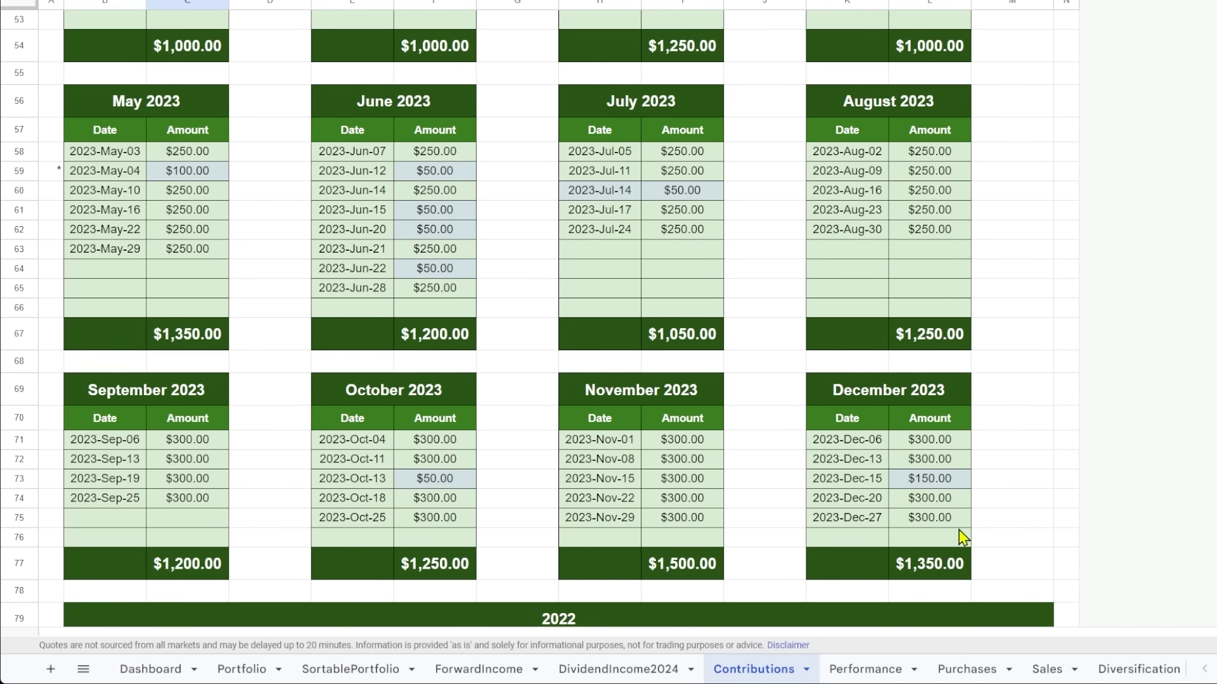
scroll(992, 494, "up", 7)
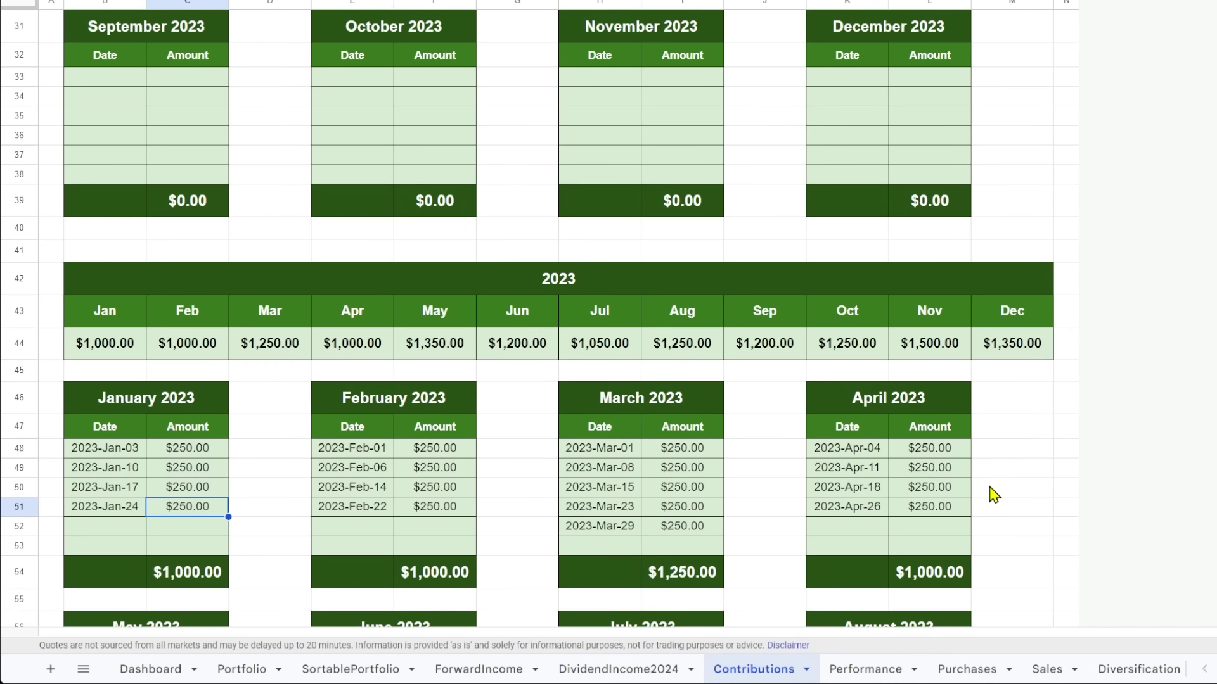
scroll(1017, 521, "up", 4)
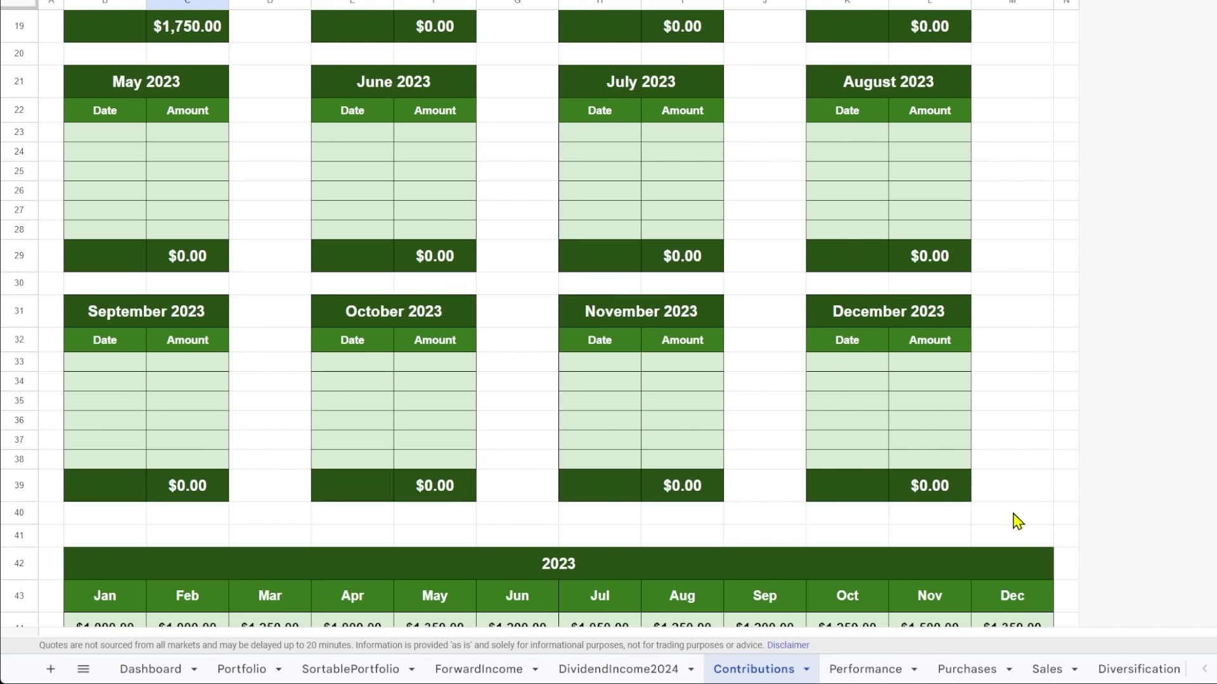
scroll(1018, 521, "up", 6)
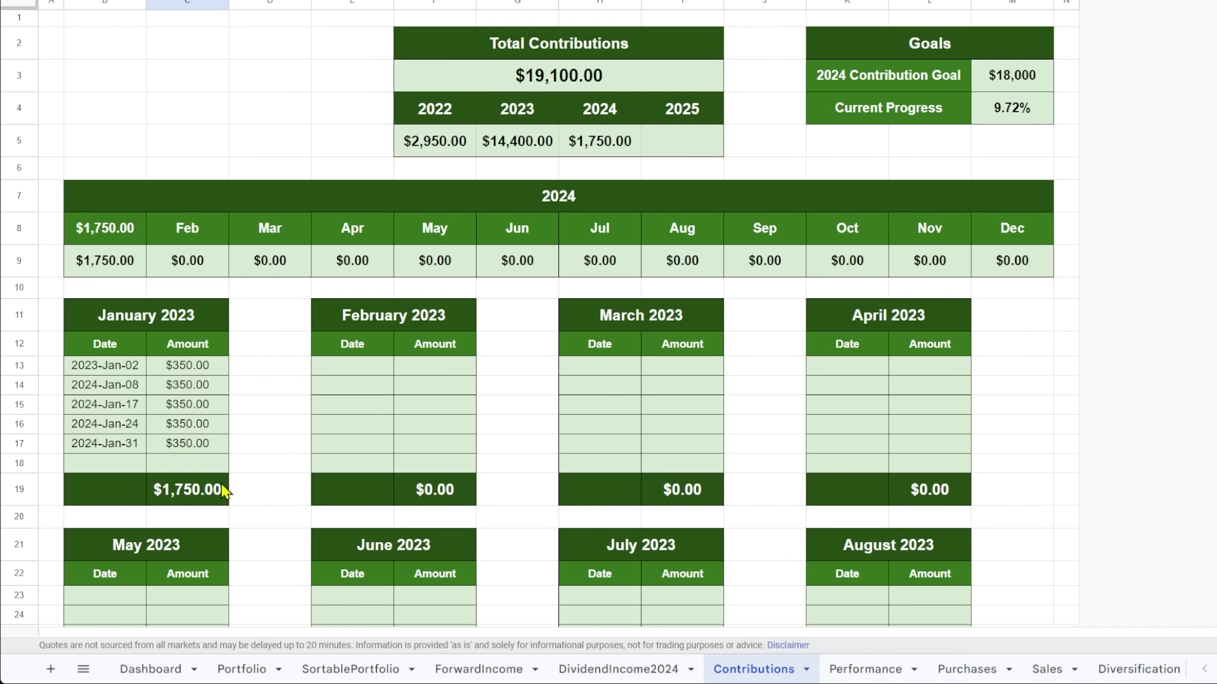
left_click(1027, 89)
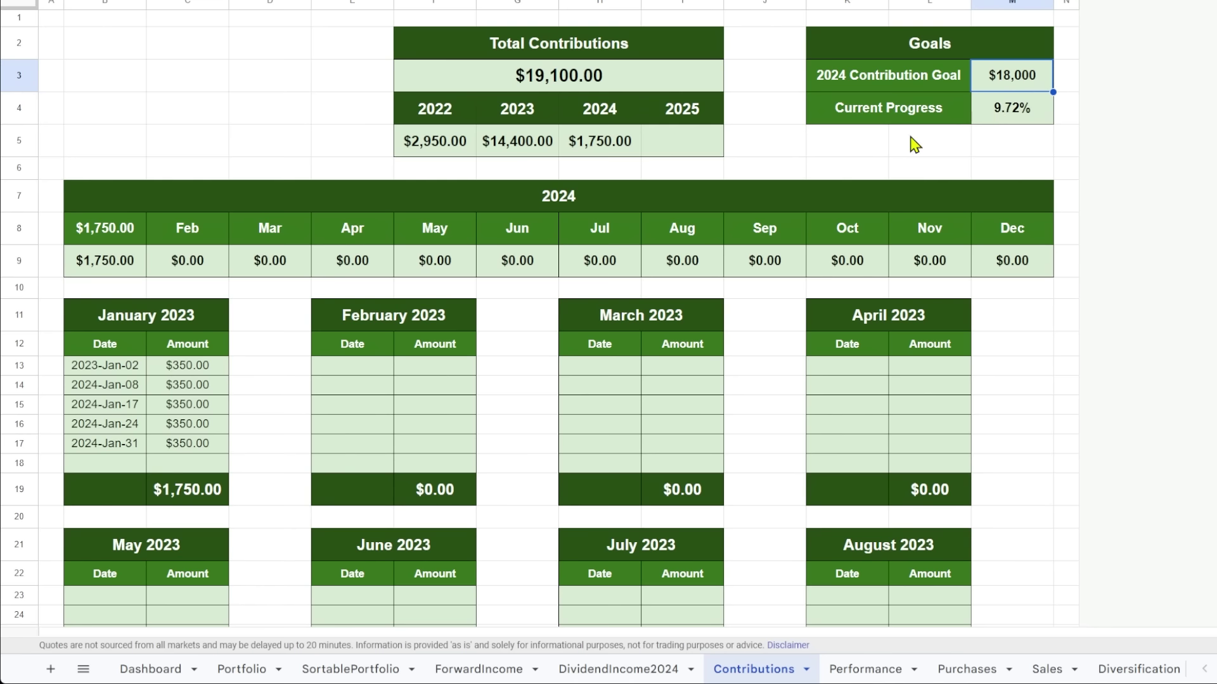
left_click(530, 153)
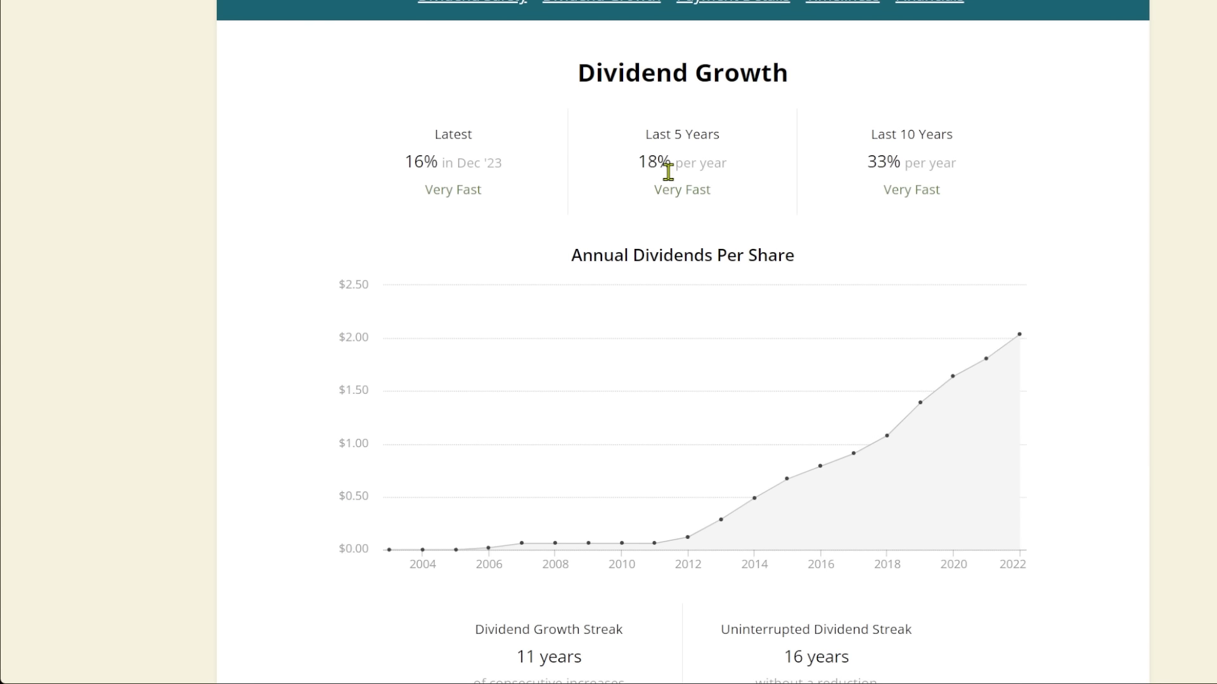
Step: Examine the stock's dividend growth rates, annual dividends per share chart and dividend streaks on the dividend research page
scroll(904, 275, "down", 2)
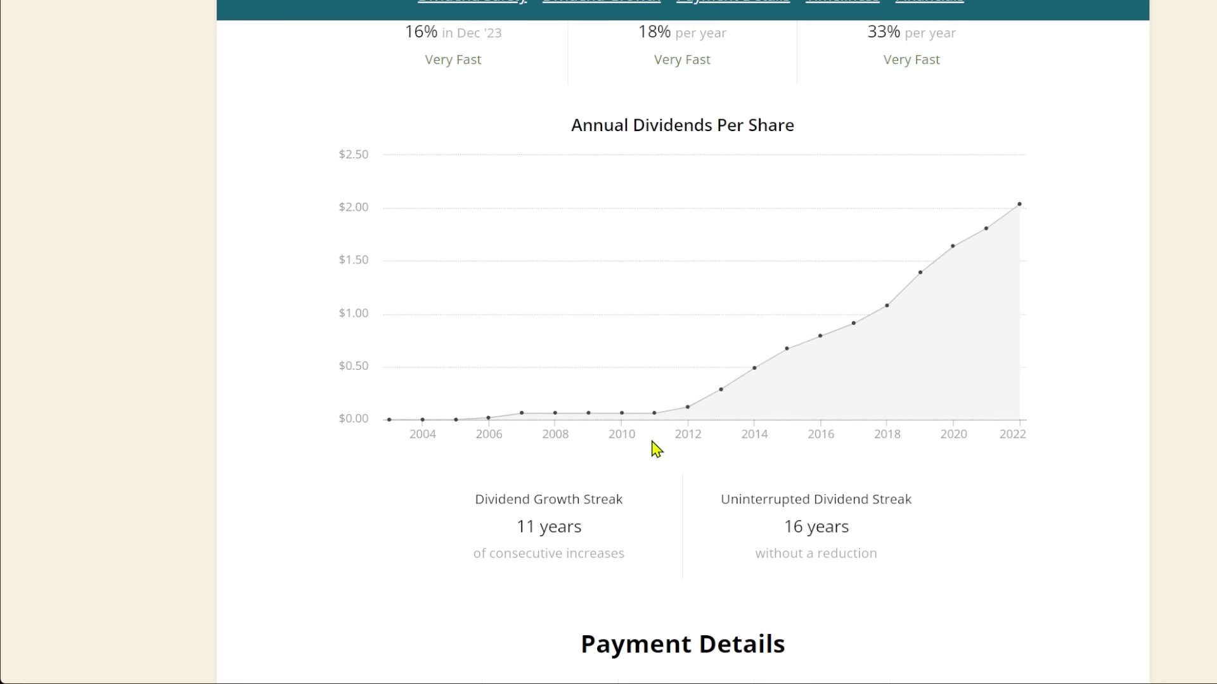
scroll(640, 413, "up", 1)
scroll(643, 414, "up", 1)
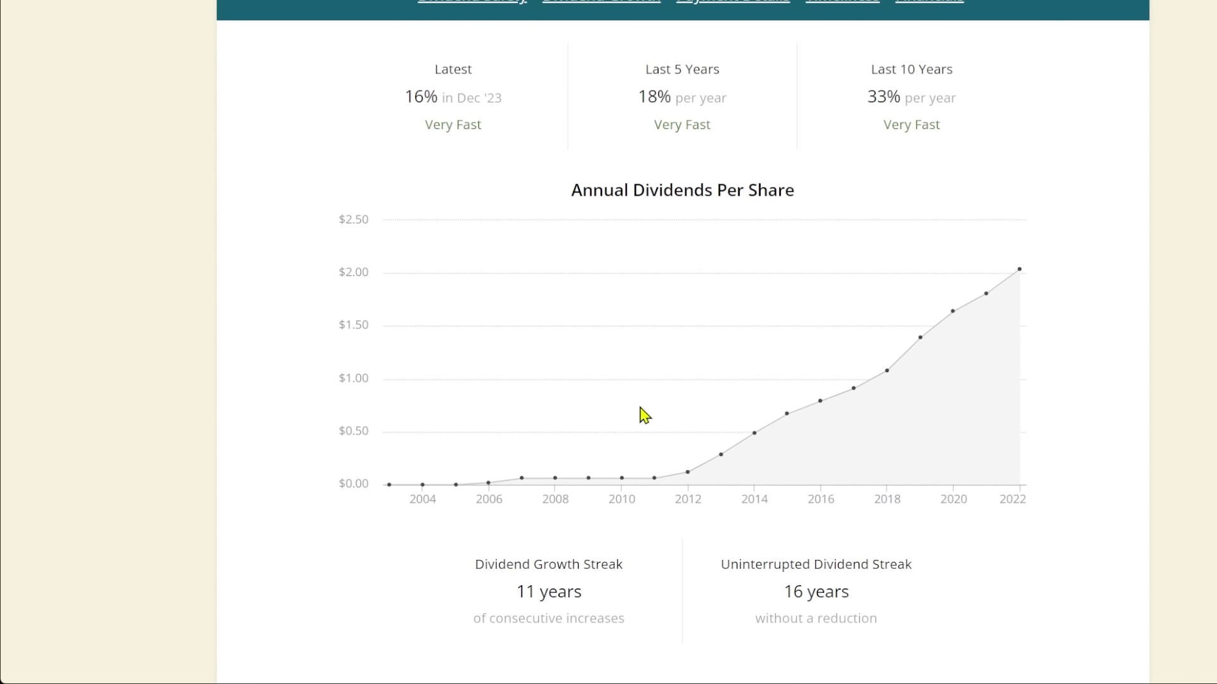
scroll(644, 420, "down", 4)
scroll(643, 421, "up", 5)
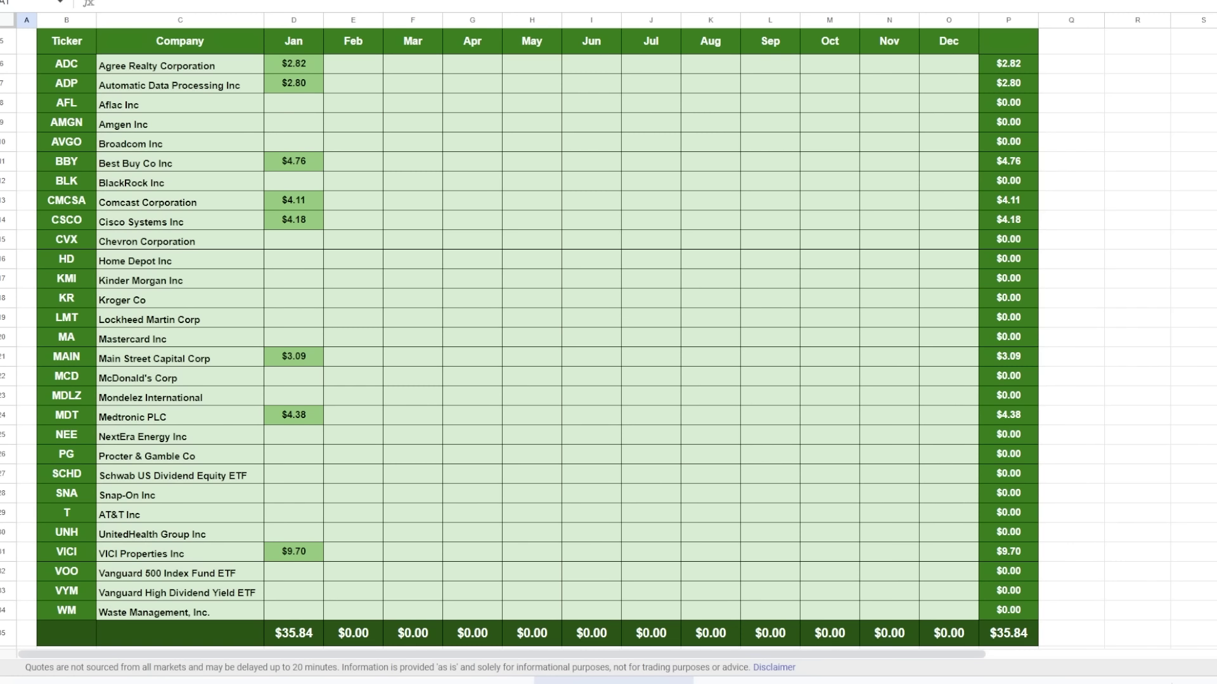
Step: Inspect the January 2024 dividend cells for ADP, BBY, VICI, MDLZ, MDT, CMCSA and CSCO, plus the month's total
left_click(1153, 127)
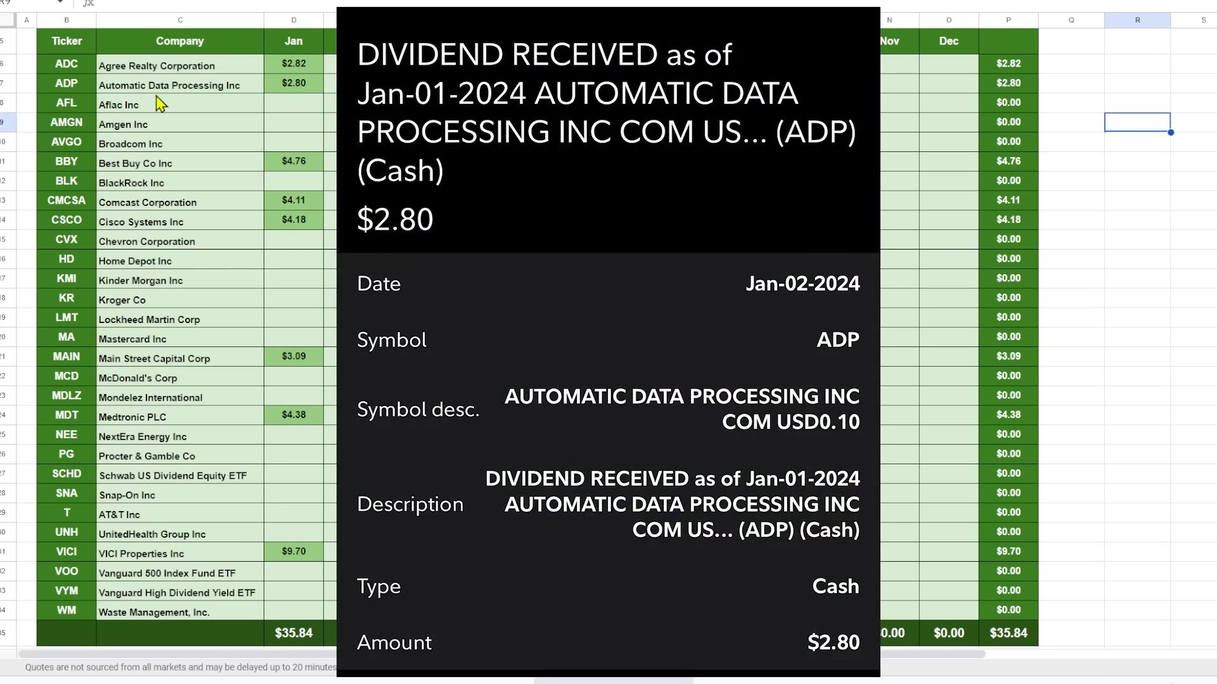
left_click(313, 81)
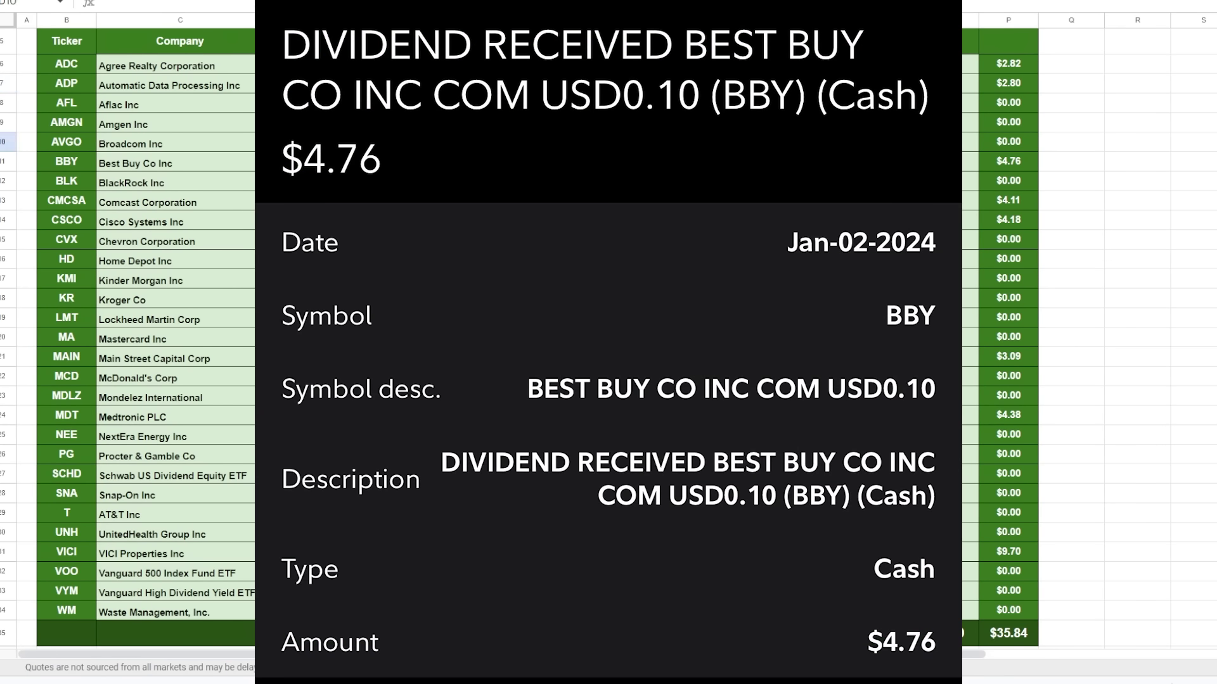
left_click(314, 161)
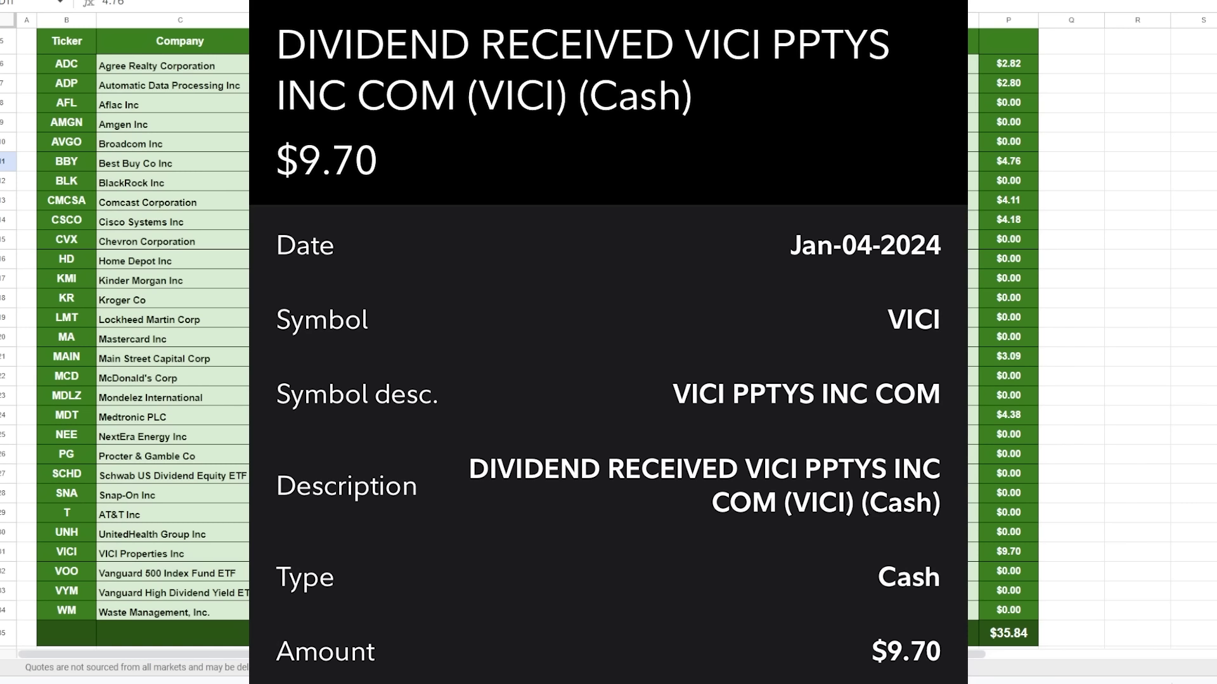
left_click(279, 552)
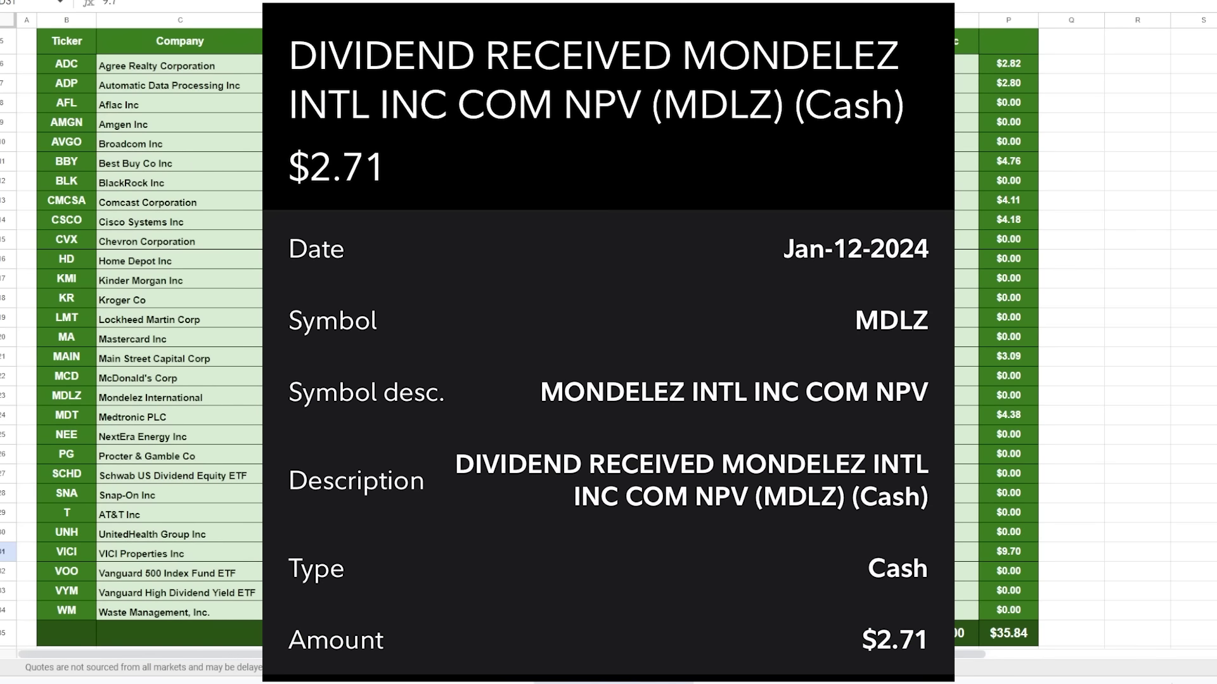
left_click(309, 398)
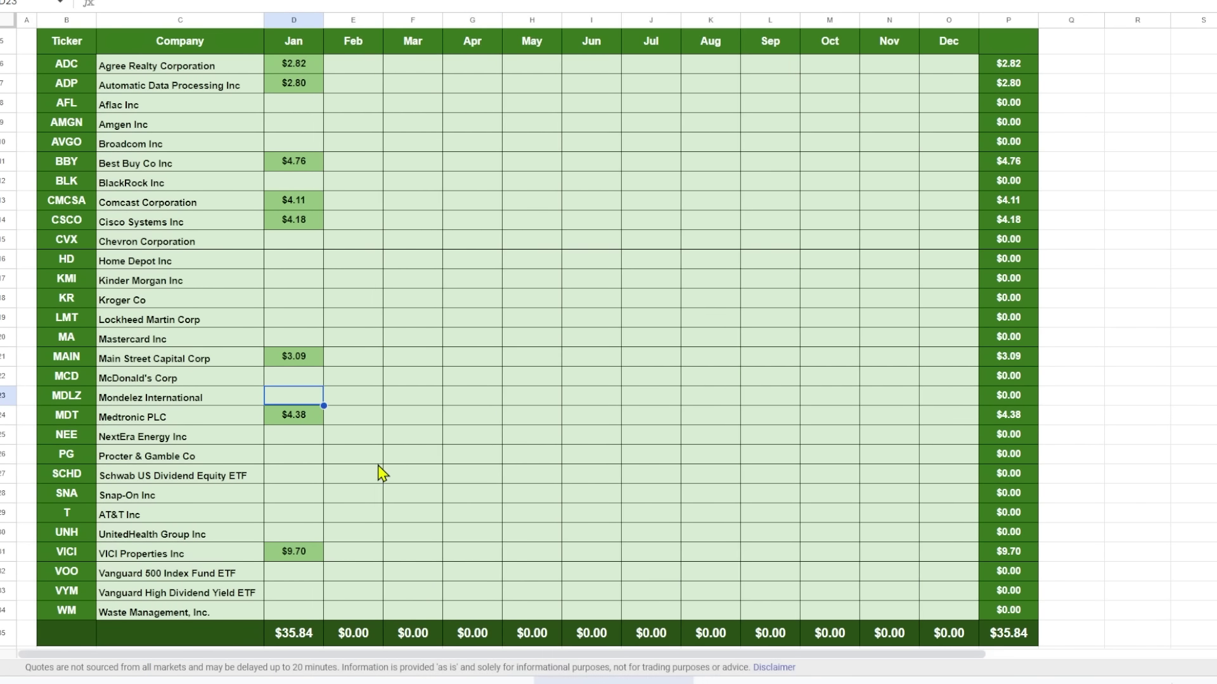
left_click(293, 415)
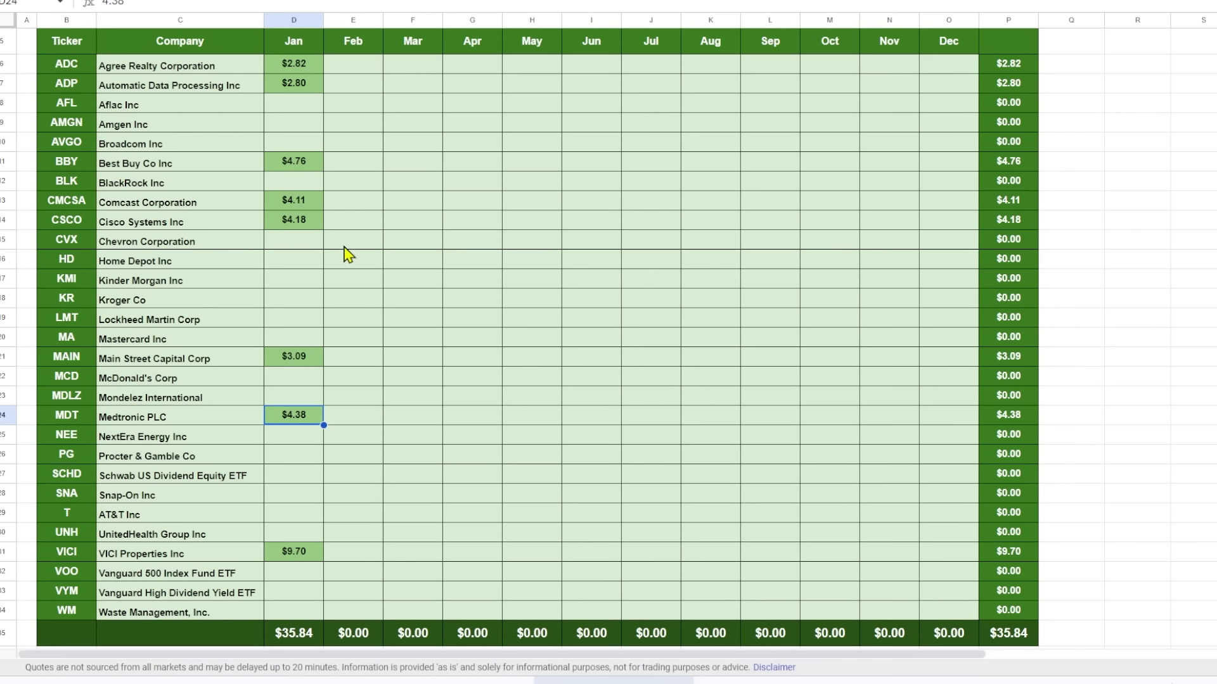
left_click(313, 201)
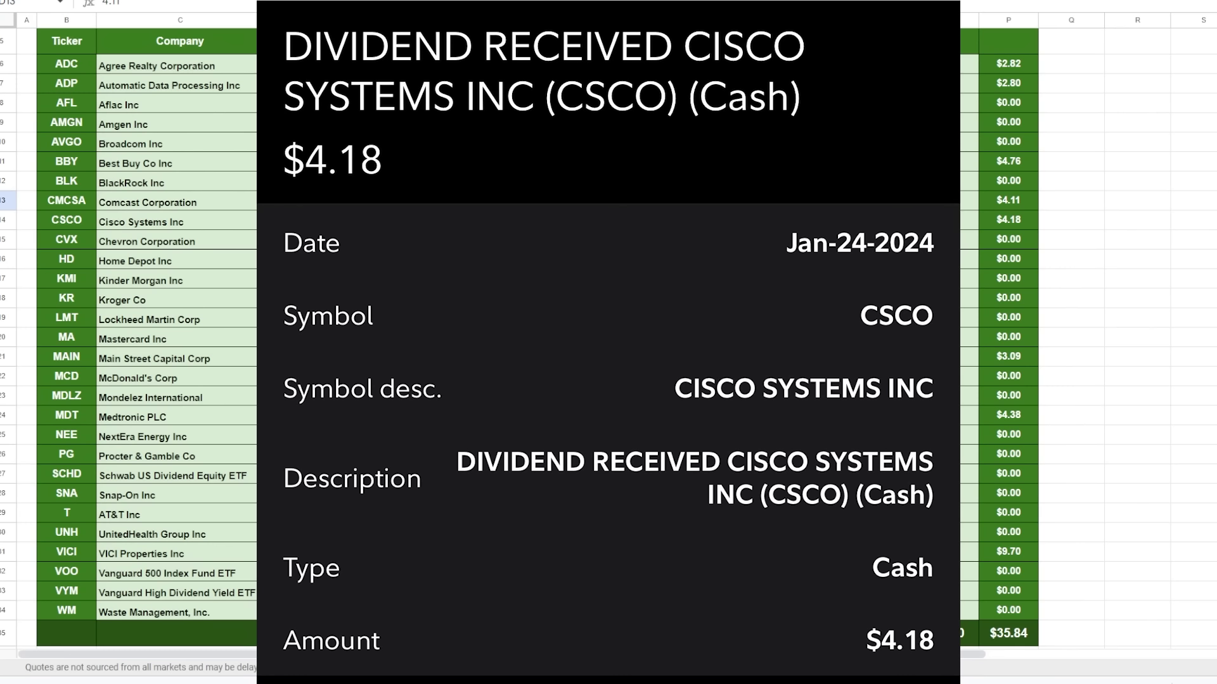
left_click(313, 220)
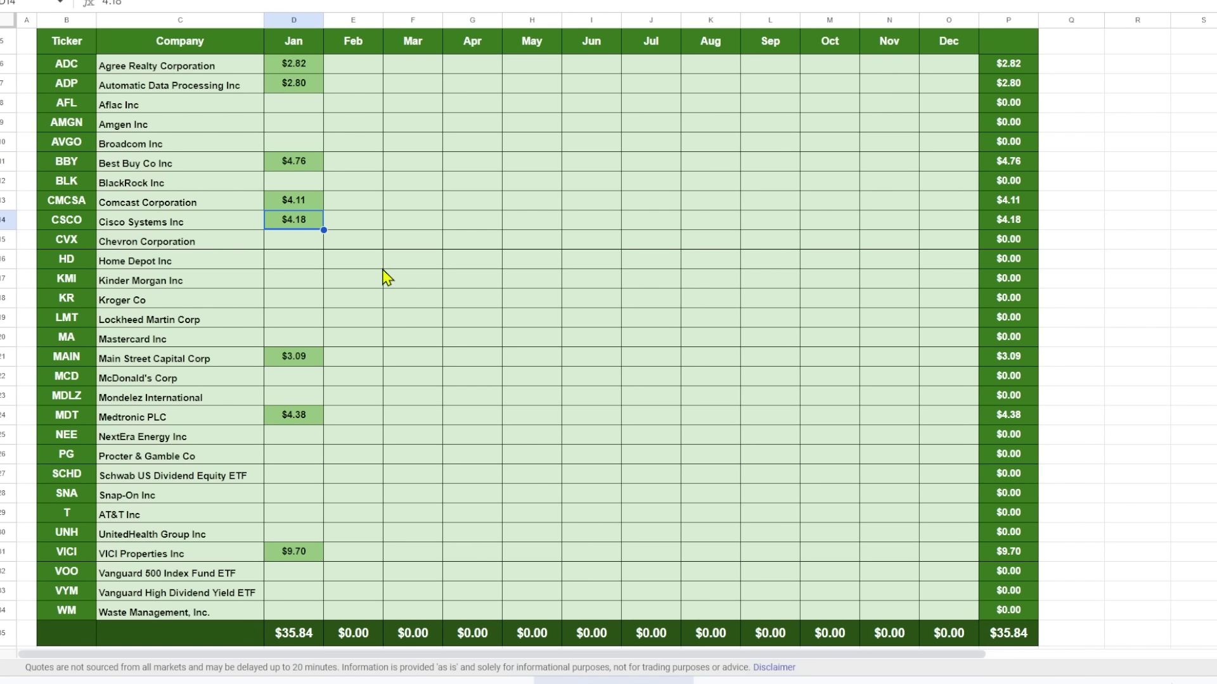
left_click(291, 636)
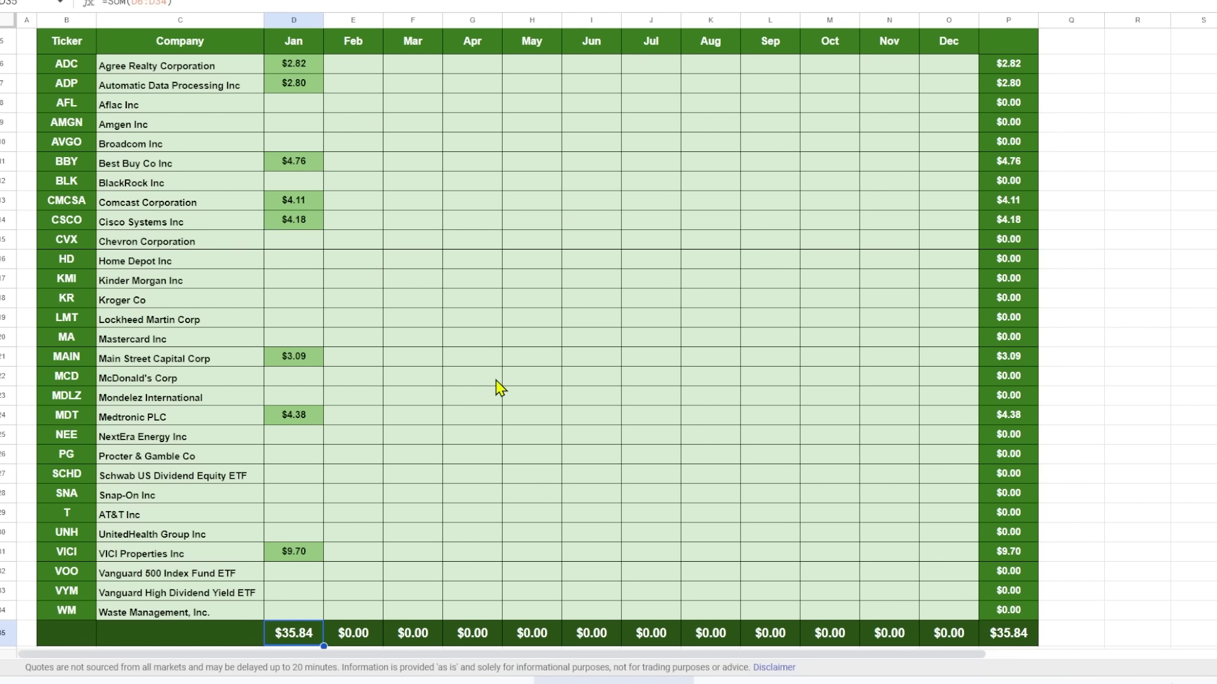
Step: Go to the SortablePortfolio sheet and highlight the rows of the three largest holdings, VYM, SCHD and VOO
key("ctrl+shift+Page_Up")
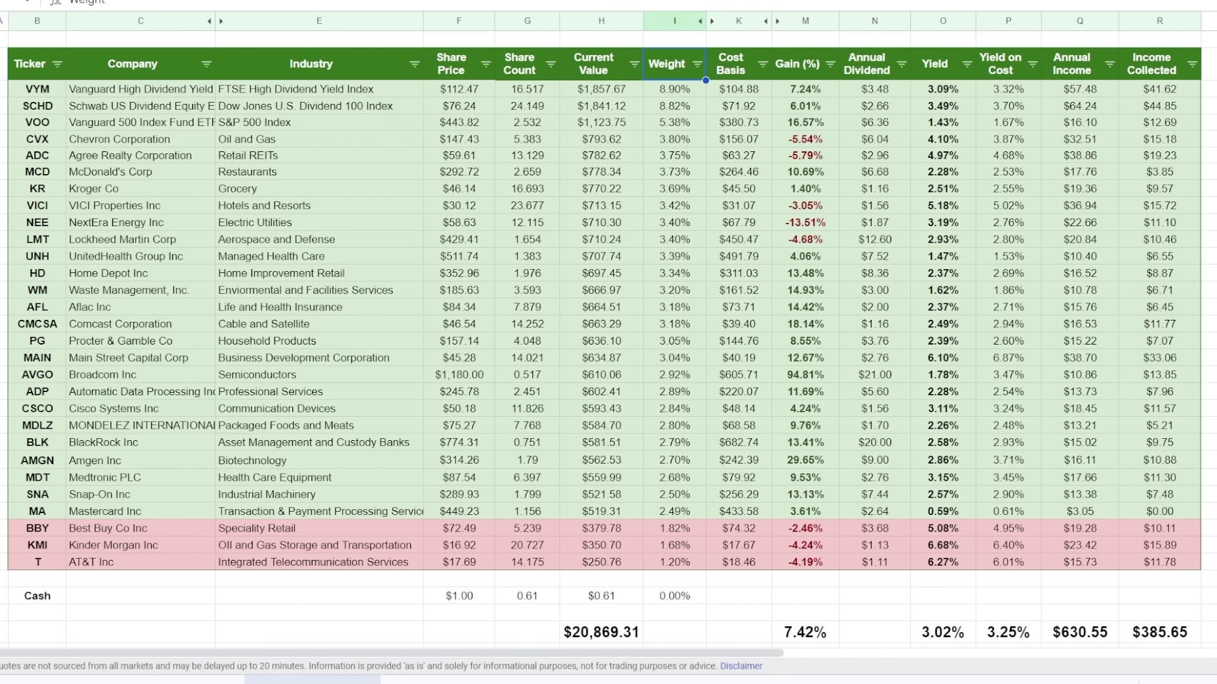
left_click(3, 89)
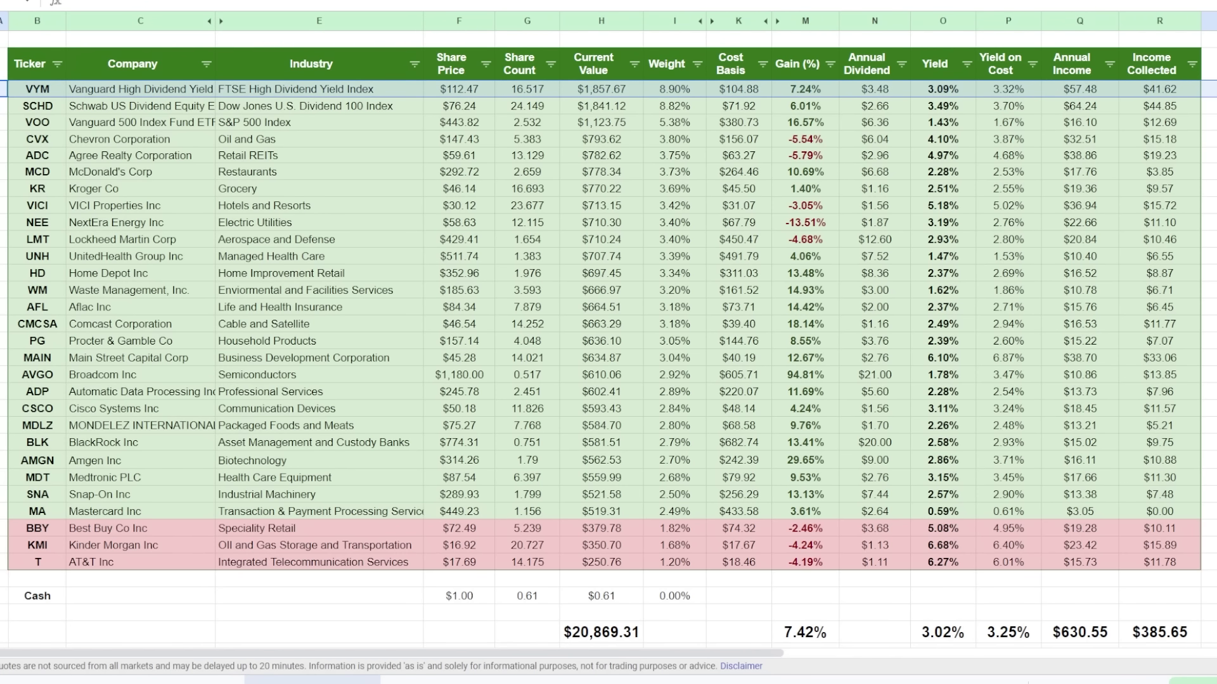
key("shift+Down")
key("shift+Down")
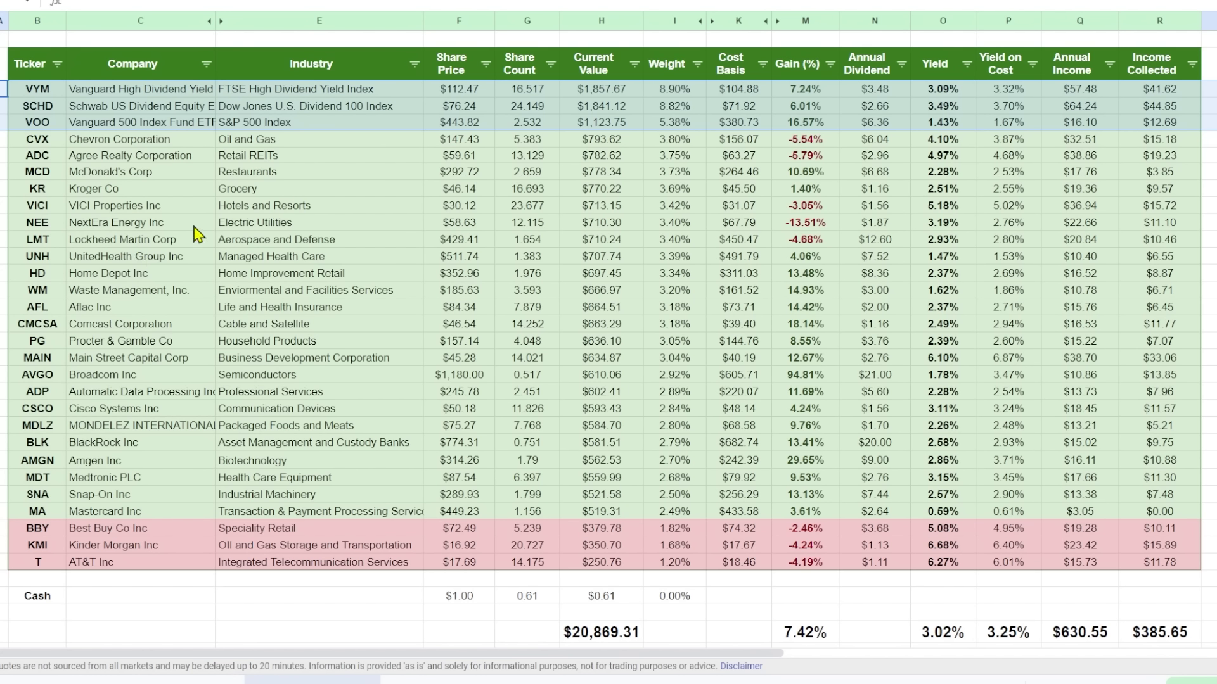
Step: Sort the holdings by Gain (%) from highest to lowest, and highlight the AVGO, AMGN, CMCSA and NEE rows in turn
left_click(831, 64)
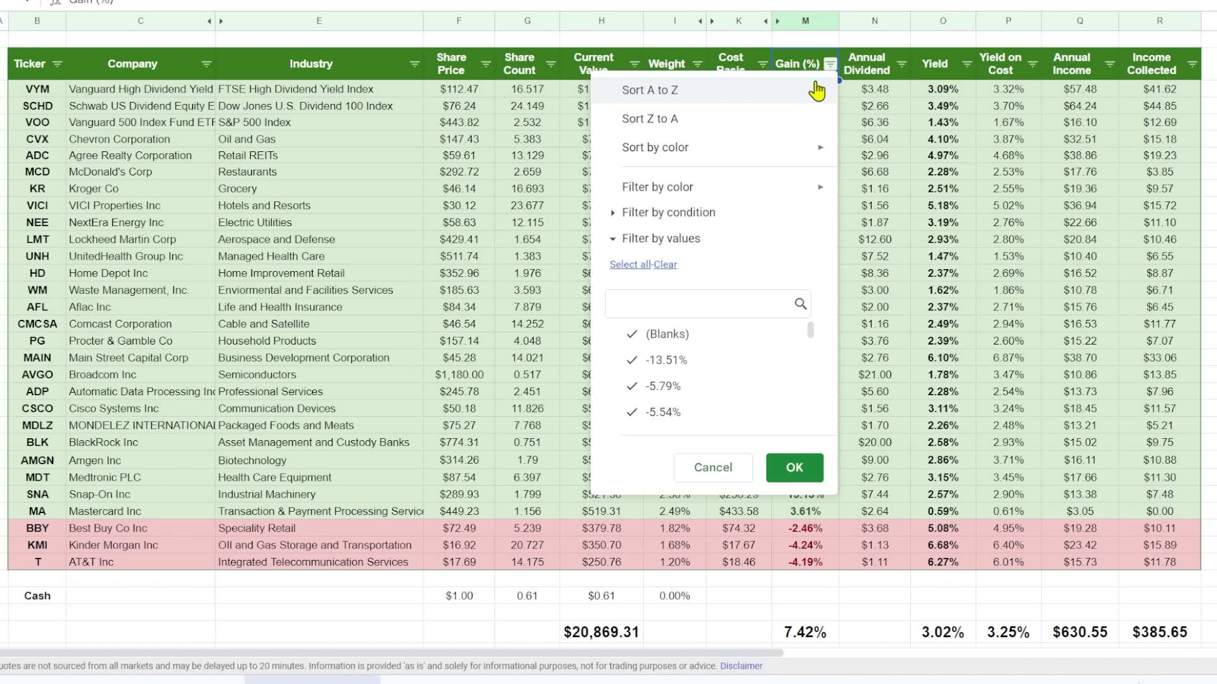
left_click(789, 119)
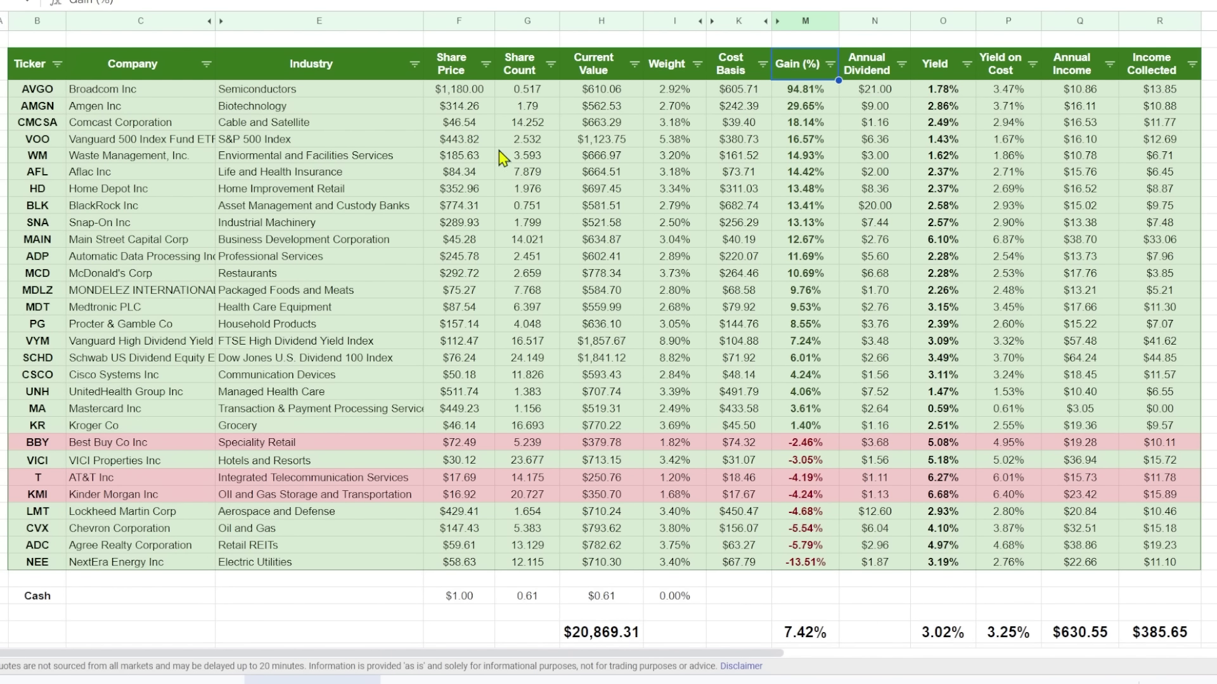
left_click(2, 89)
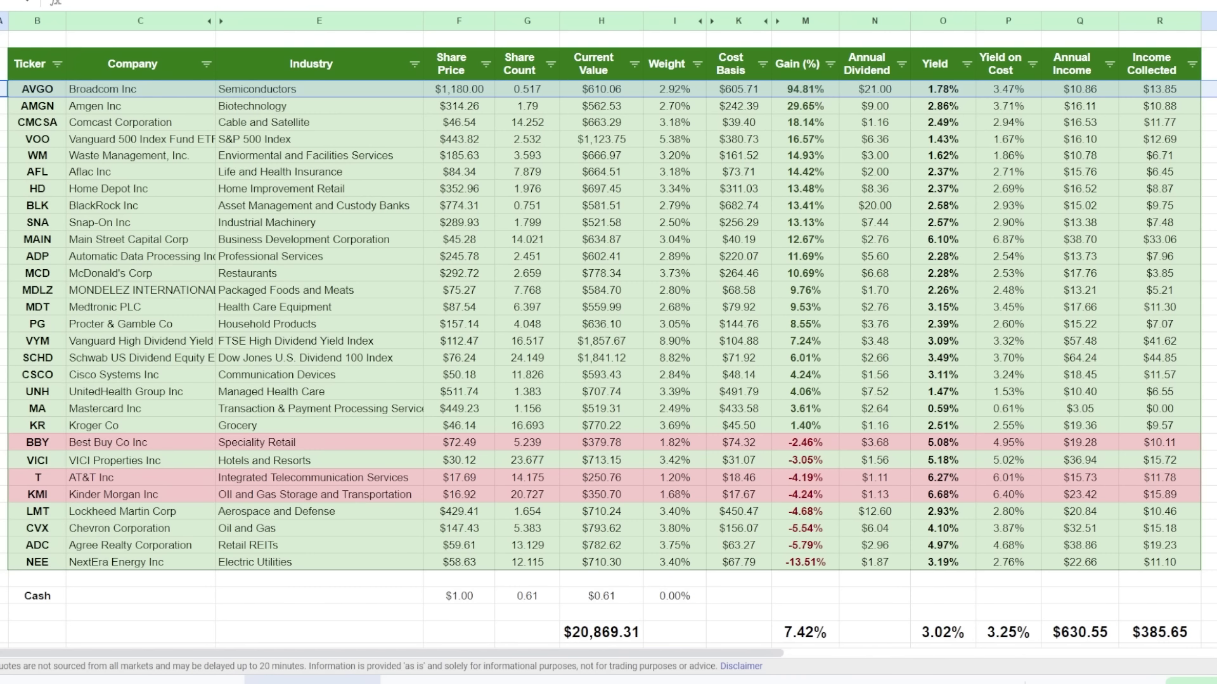
left_click(38, 106)
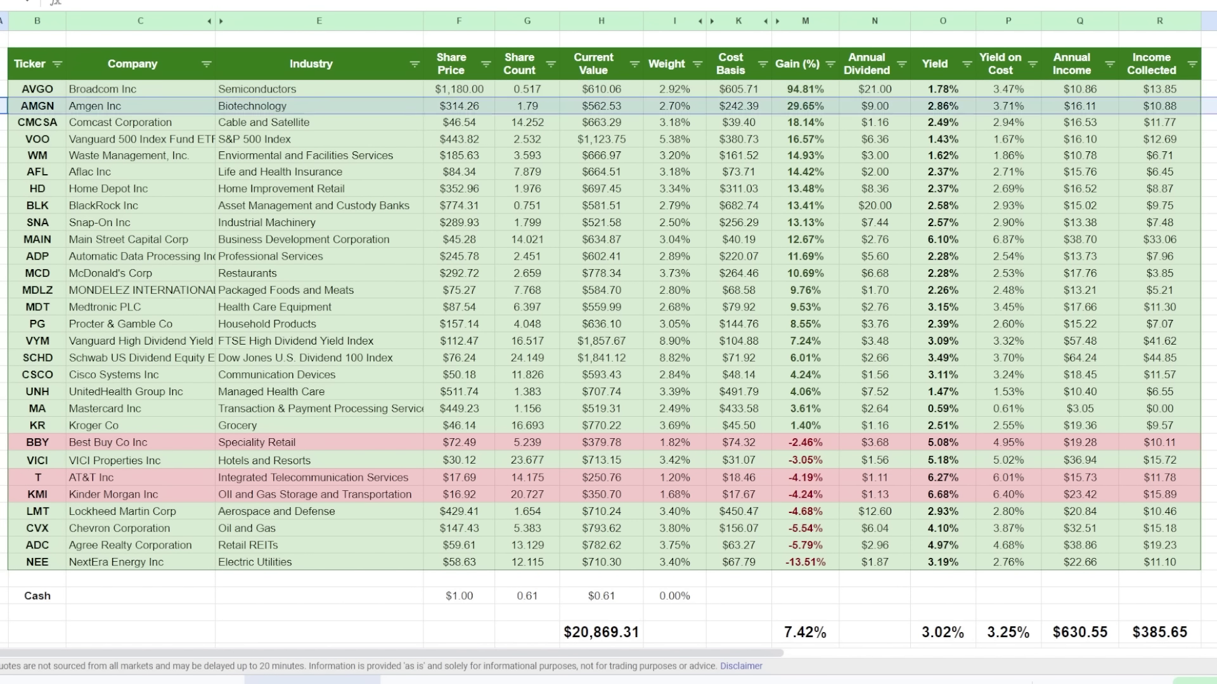
left_click(38, 122)
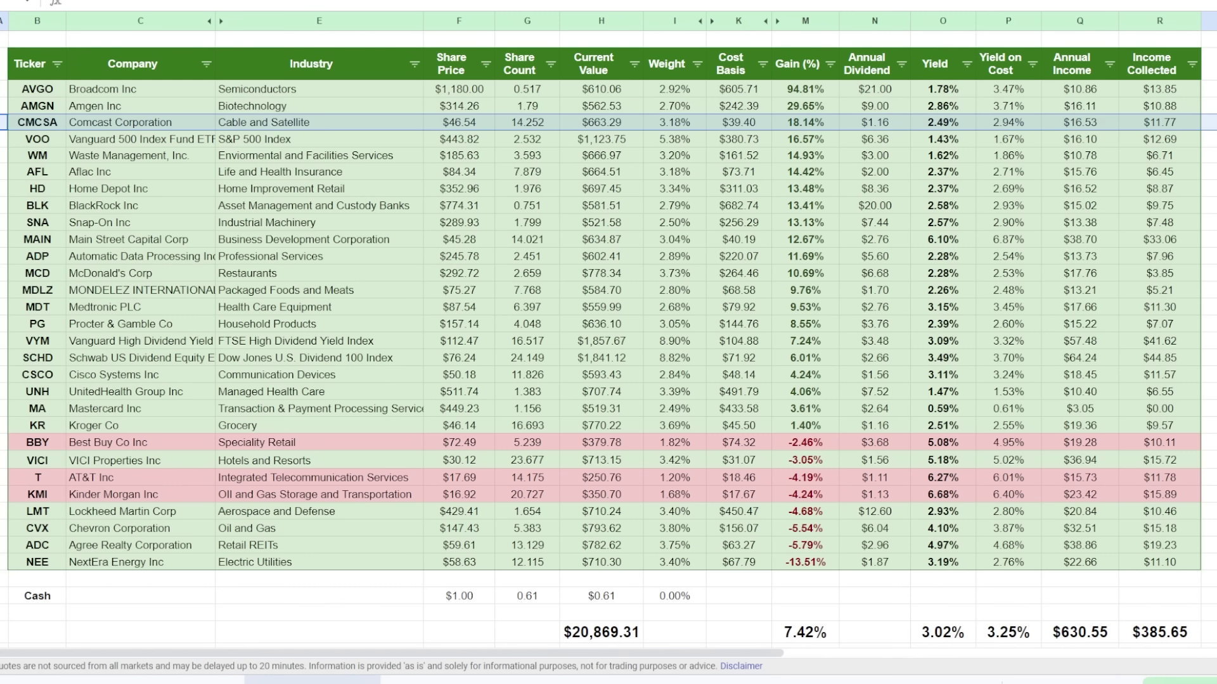
left_click(37, 562)
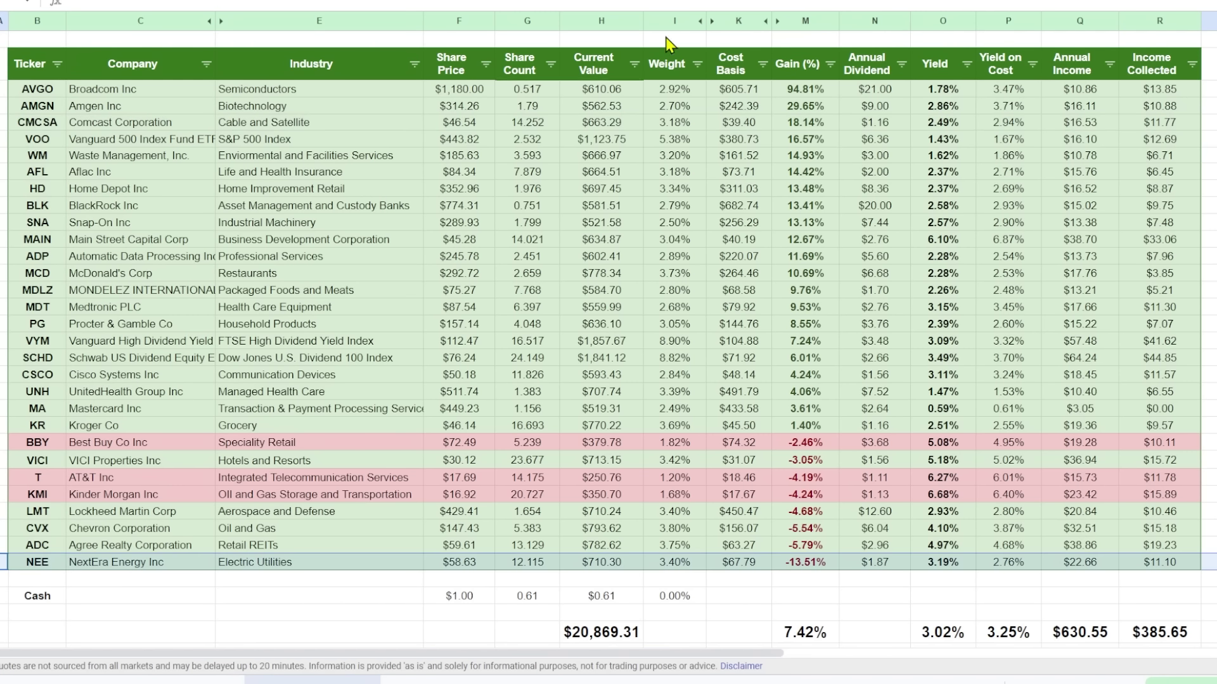
Step: Sort the holdings by Gain (%) from lowest to highest and highlight the first holding's row
left_click(830, 64)
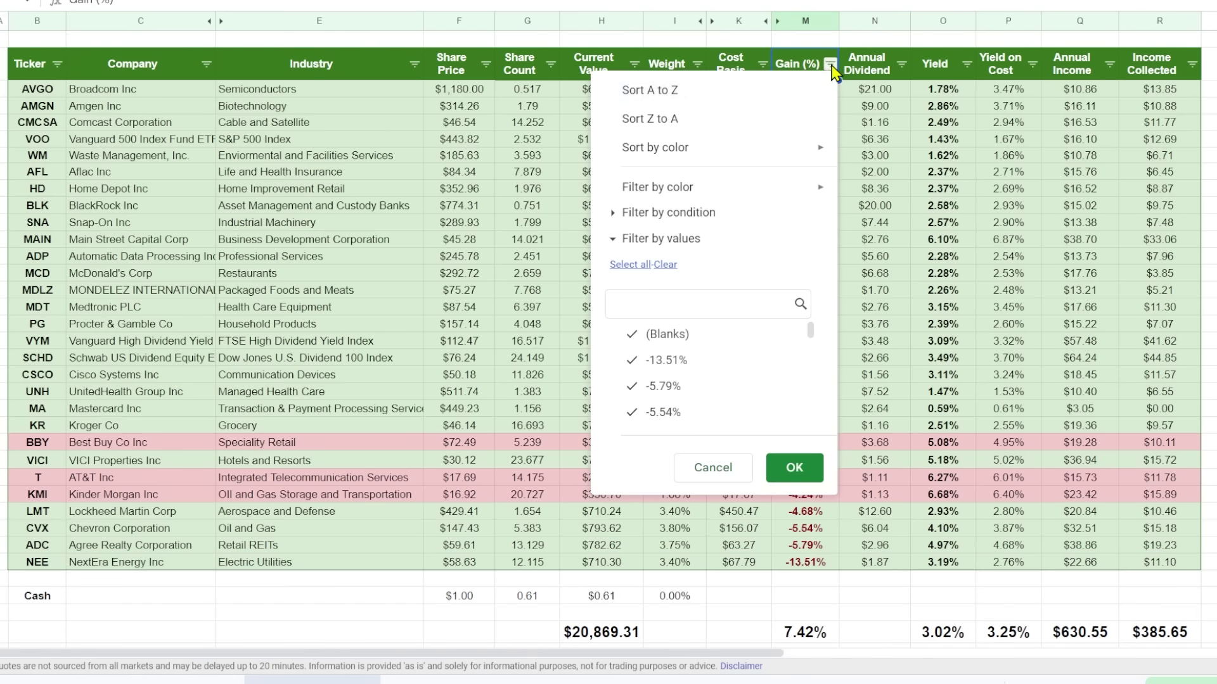
left_click(809, 93)
left_click(3, 89)
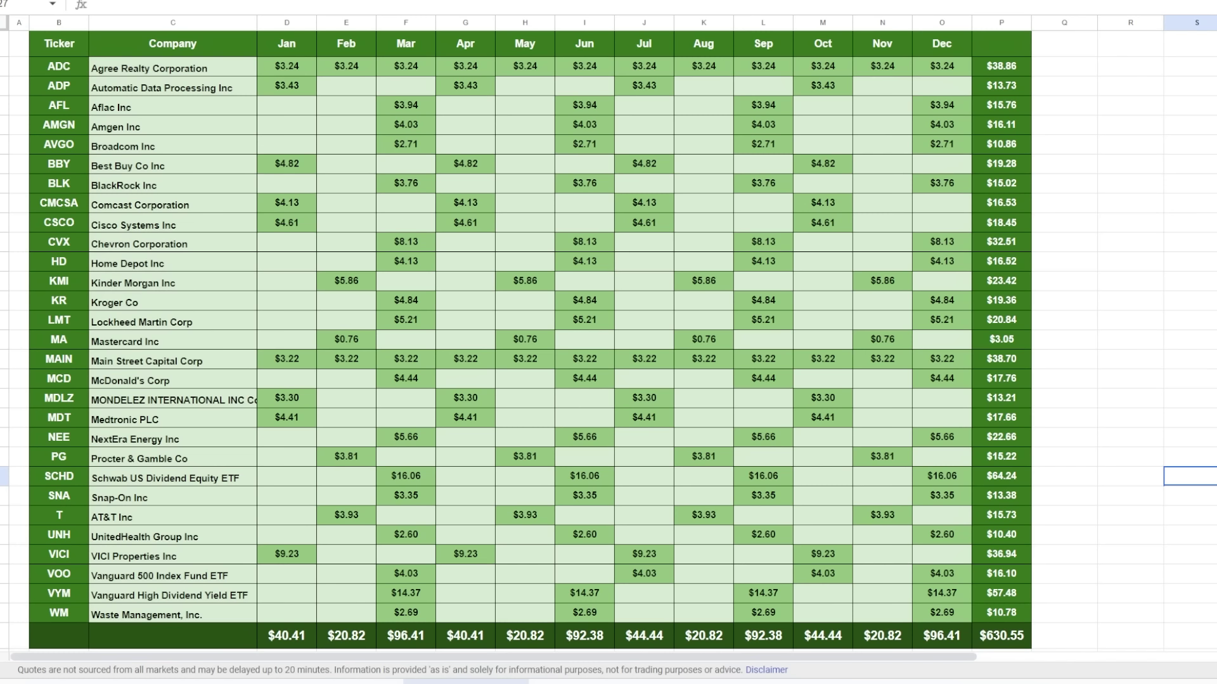
Step: Inspect the projected annual dividend total in the forward income table
left_click(1086, 162)
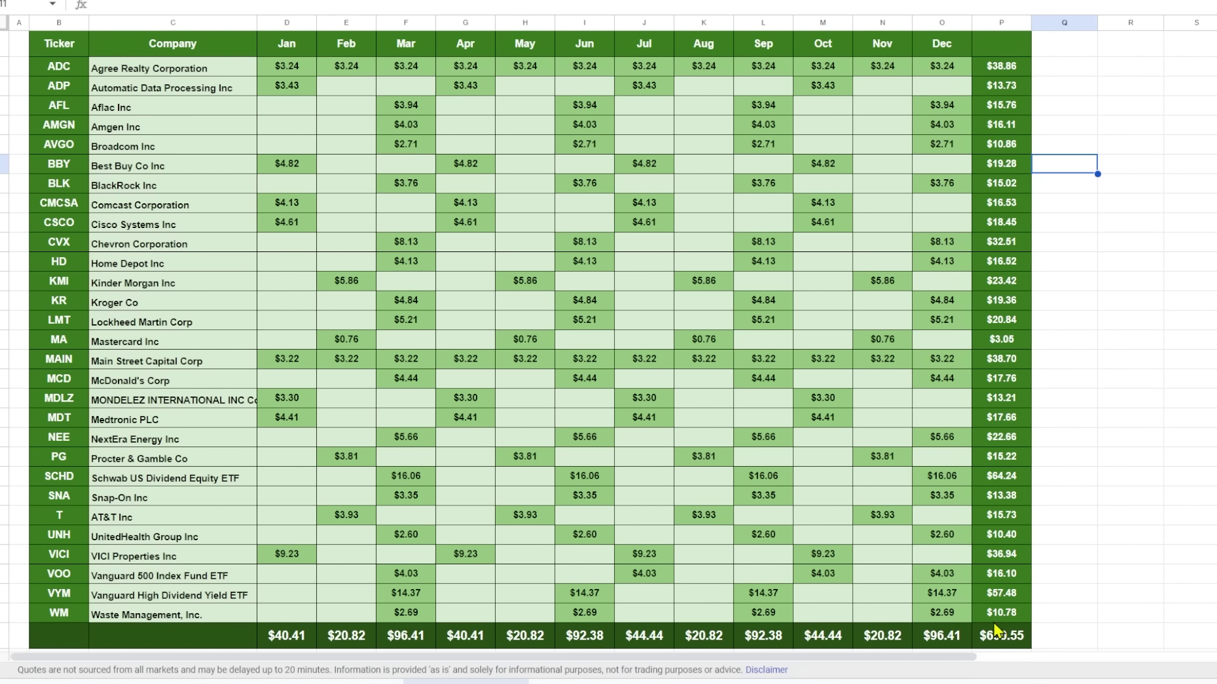
left_click(1022, 647)
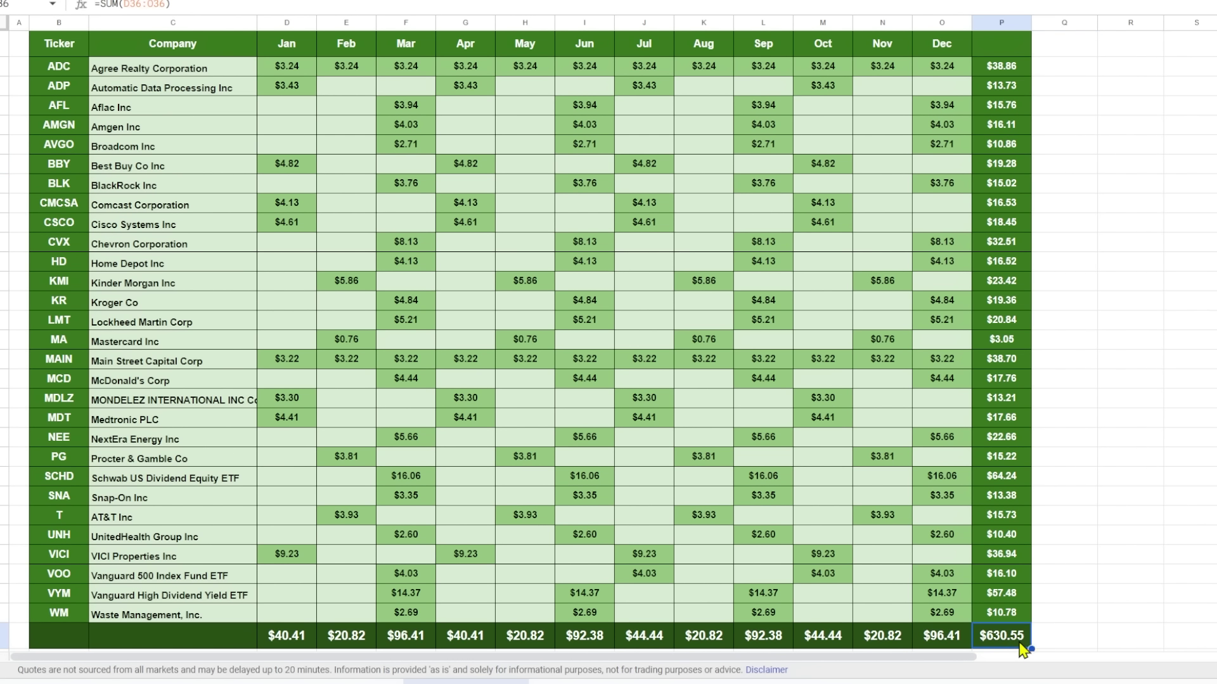